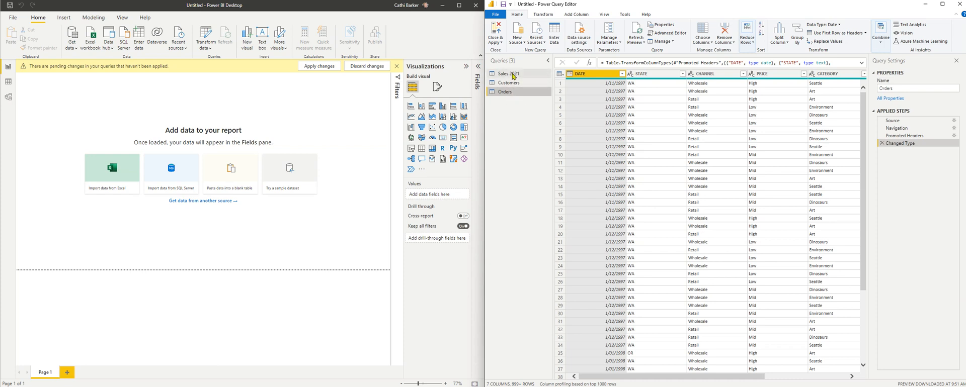
Open the Customers query, hide its Query Settings pane and show it again.
{"action": "left_click_drag", "start_coordinate": [510, 90], "coordinate": [510, 93]}
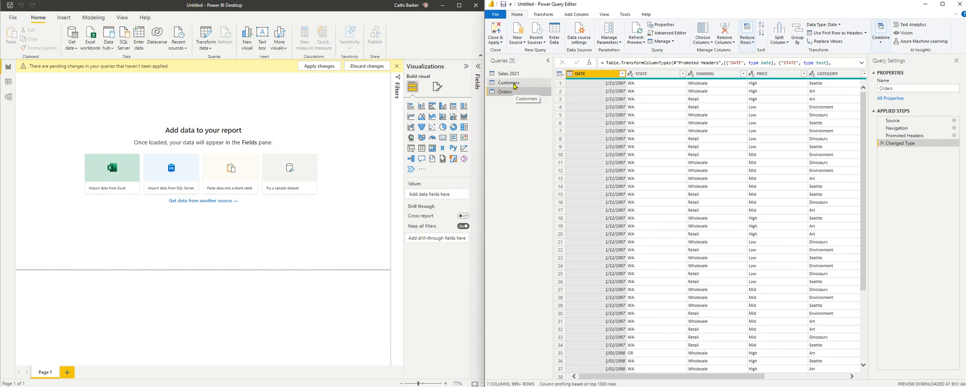
{"action": "mouse_move", "coordinate": [514, 87]}
{"action": "left_mouse_down"}
{"action": "mouse_move", "coordinate": [521, 73]}
{"action": "mouse_move", "coordinate": [512, 88]}
{"action": "mouse_move", "coordinate": [540, 86]}
{"action": "mouse_move", "coordinate": [509, 95]}
{"action": "mouse_move", "coordinate": [514, 86]}
{"action": "left_mouse_up"}
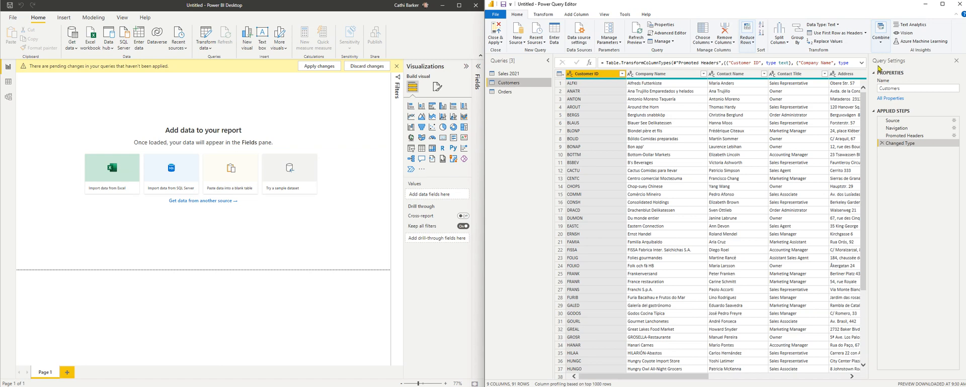
{"action": "left_click", "coordinate": [603, 16]}
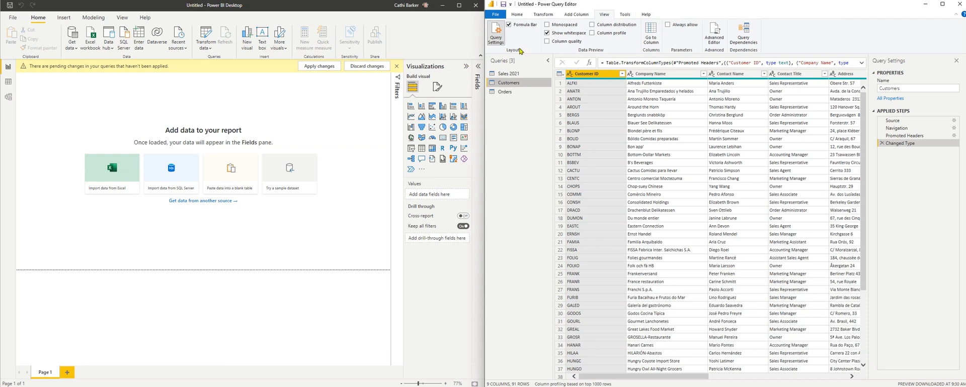
{"action": "left_click", "coordinate": [495, 38]}
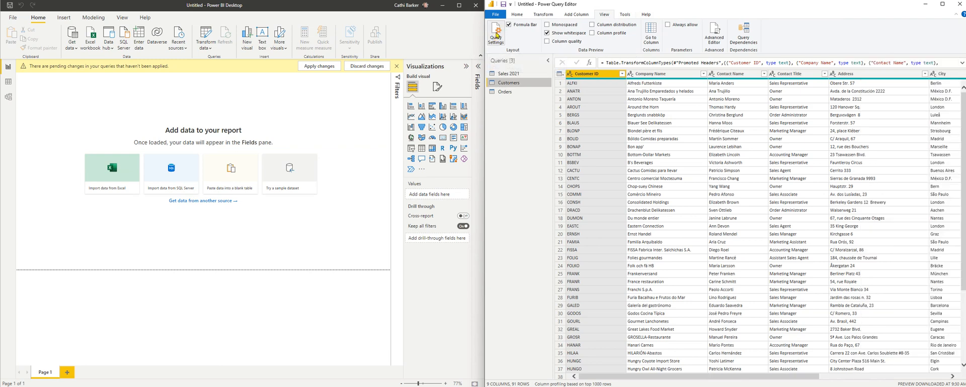
{"action": "left_click", "coordinate": [495, 37]}
{"action": "left_click", "coordinate": [496, 38]}
{"action": "left_click", "coordinate": [497, 38]}
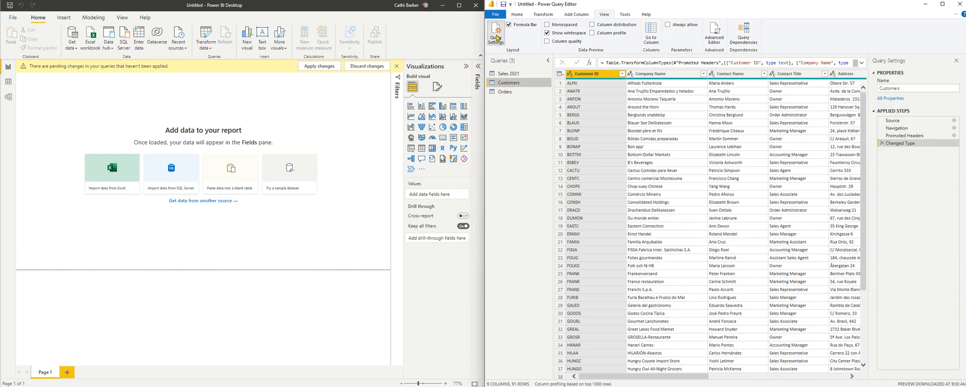
{"action": "left_click", "coordinate": [520, 16]}
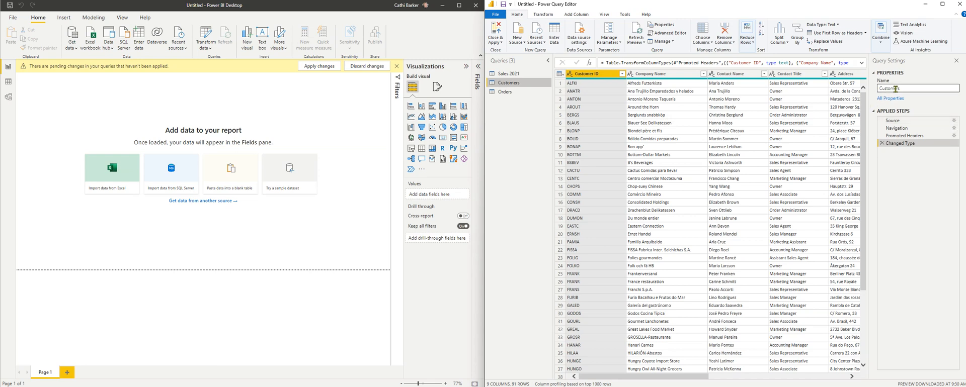
Check the names of the Sales 2021 and Customers queries and view all properties of Customers without changing them.
{"action": "left_click", "coordinate": [520, 74]}
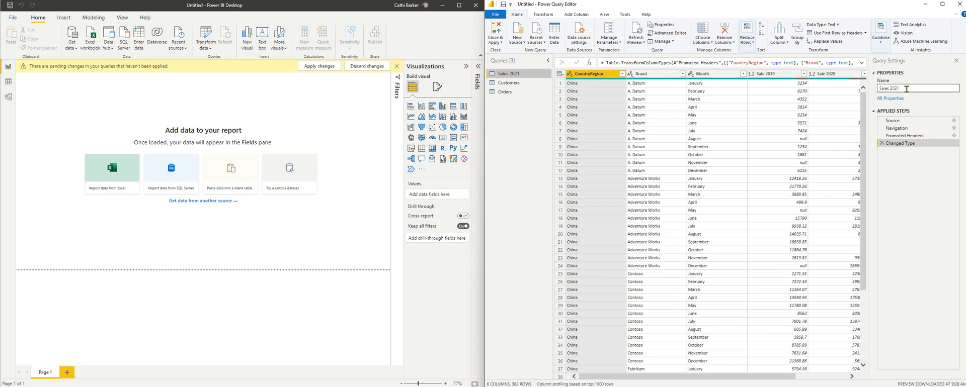
{"action": "left_click", "coordinate": [509, 82]}
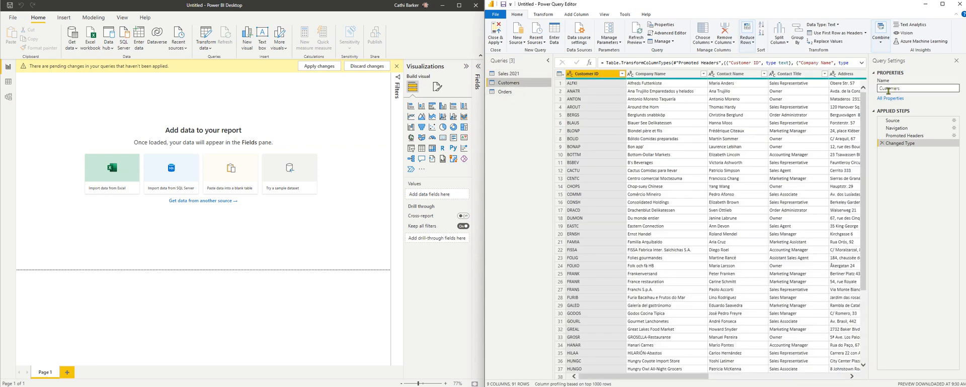
{"action": "left_click", "coordinate": [906, 89]}
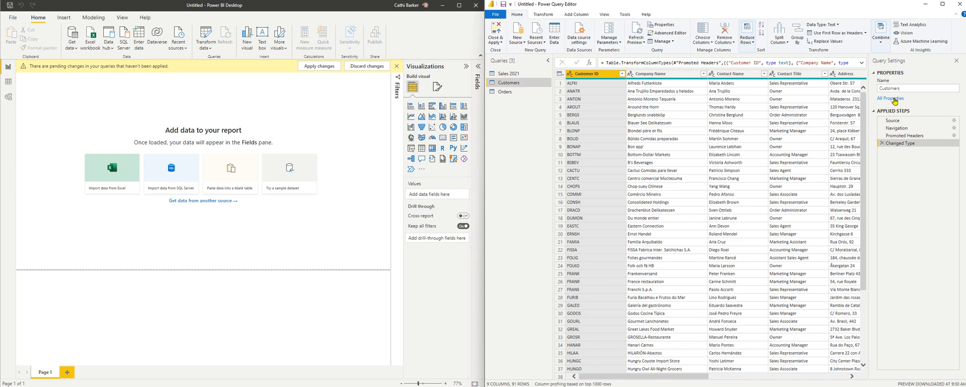
{"action": "left_click", "coordinate": [893, 100]}
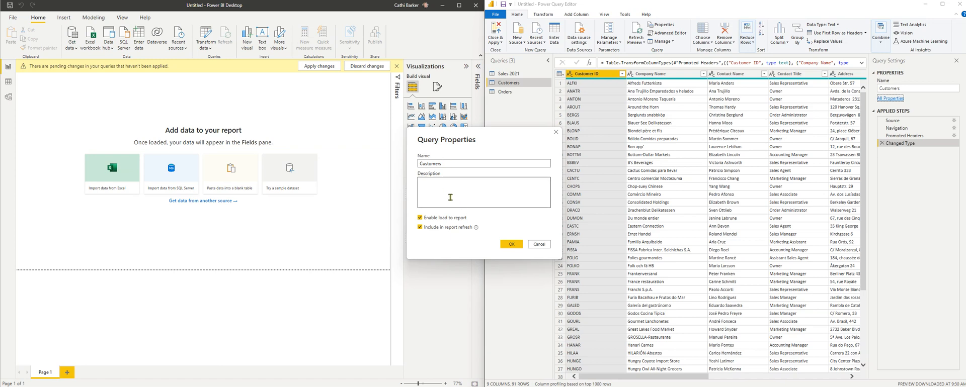
{"action": "left_click", "coordinate": [538, 245]}
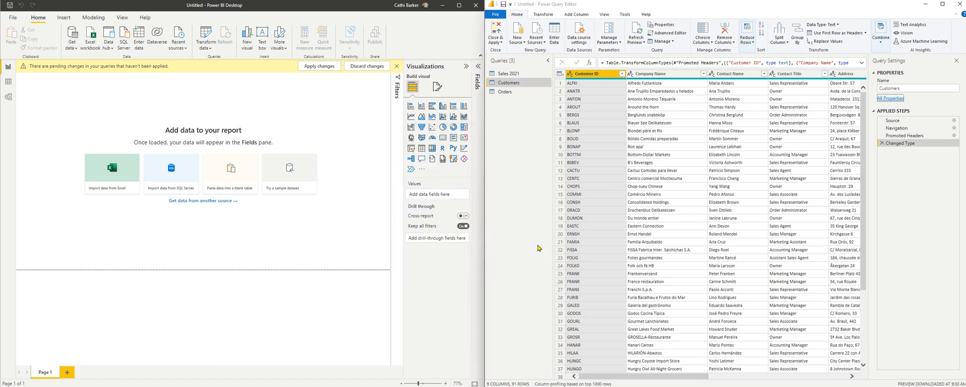
Collapse and re-expand the Applied Steps and Properties sections of the Customers query settings.
{"action": "left_click", "coordinate": [874, 112]}
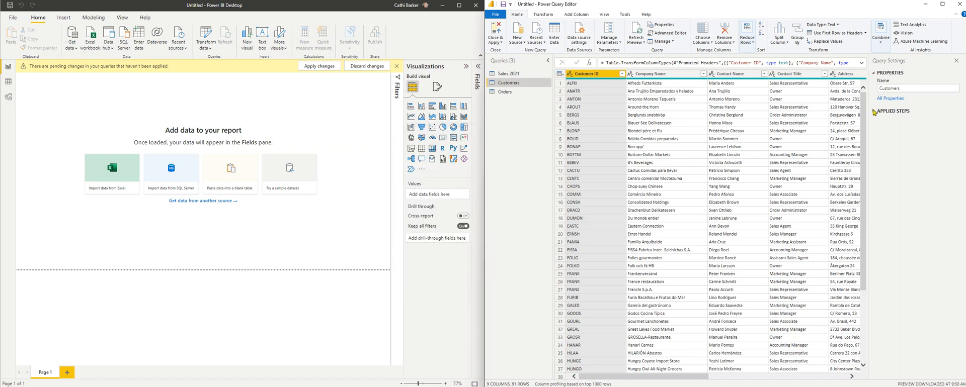
{"action": "left_click", "coordinate": [874, 112]}
{"action": "left_click", "coordinate": [873, 73]}
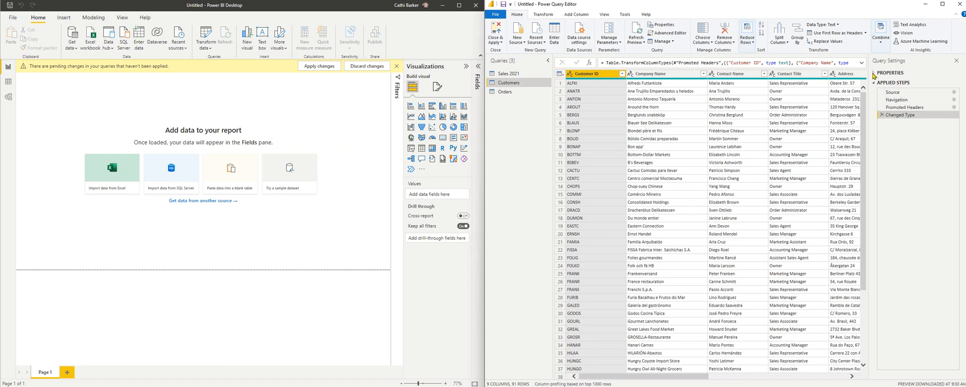
{"action": "left_click", "coordinate": [874, 74]}
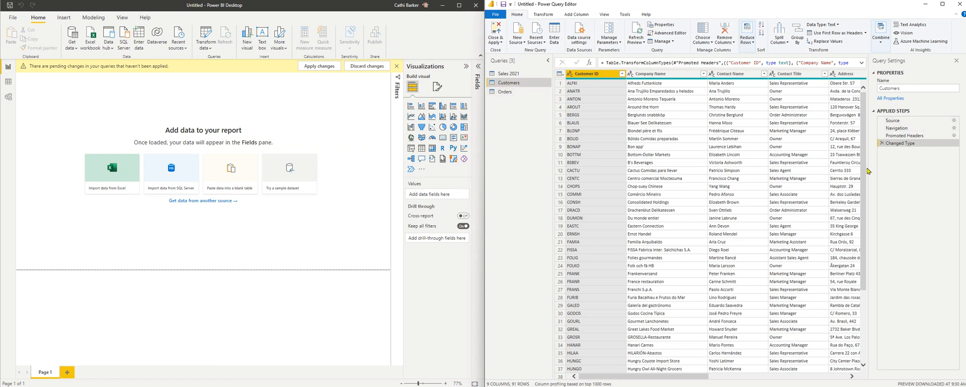
Review the Customers query's data at each applied step: Source, Navigation, Promoted Headers and Changed Type.
{"action": "left_click", "coordinate": [909, 121]}
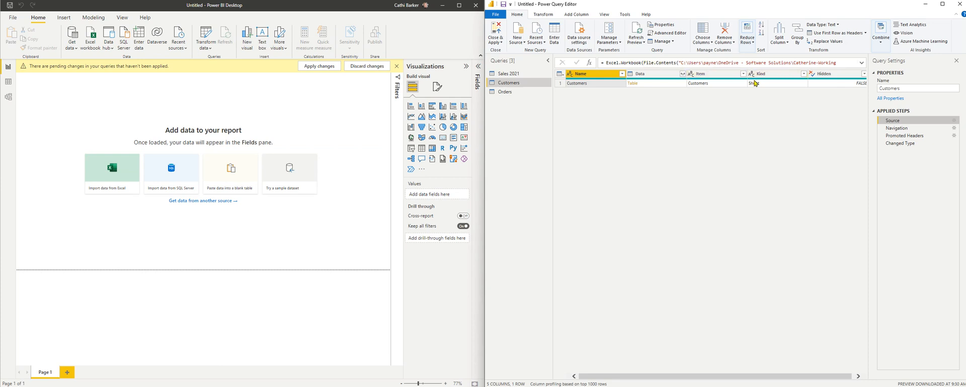
{"action": "left_click", "coordinate": [898, 129]}
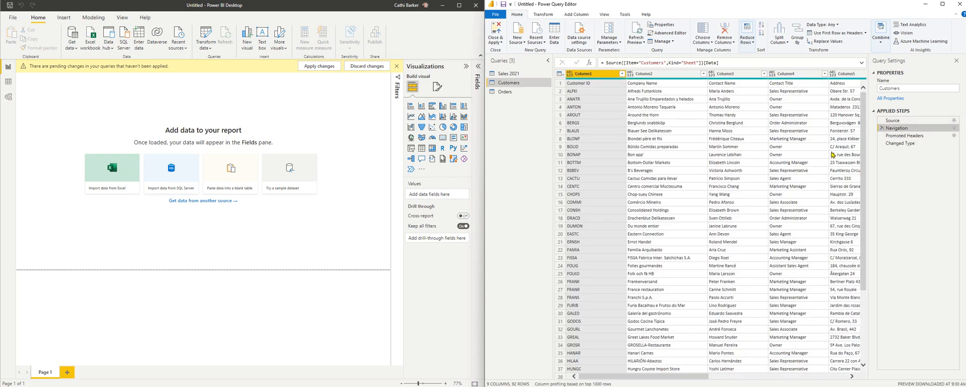
{"action": "left_click", "coordinate": [908, 138]}
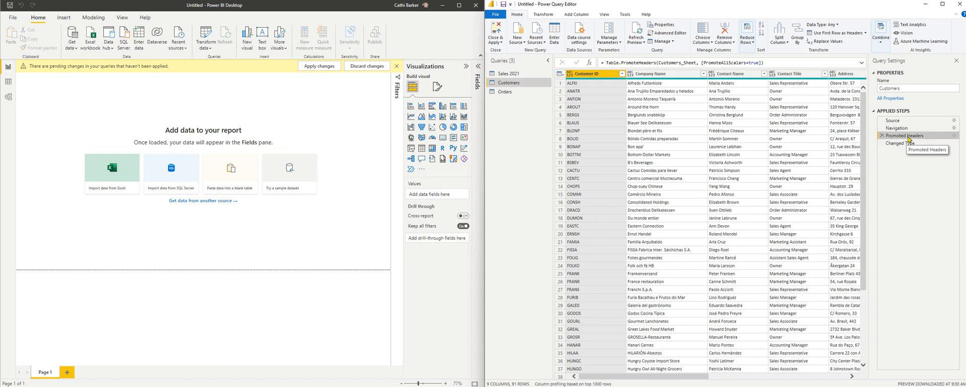
{"action": "left_click", "coordinate": [900, 128]}
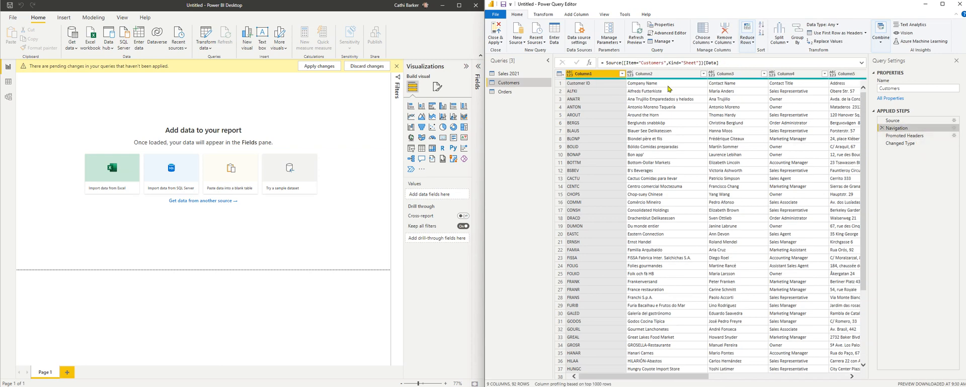
{"action": "left_click", "coordinate": [898, 136]}
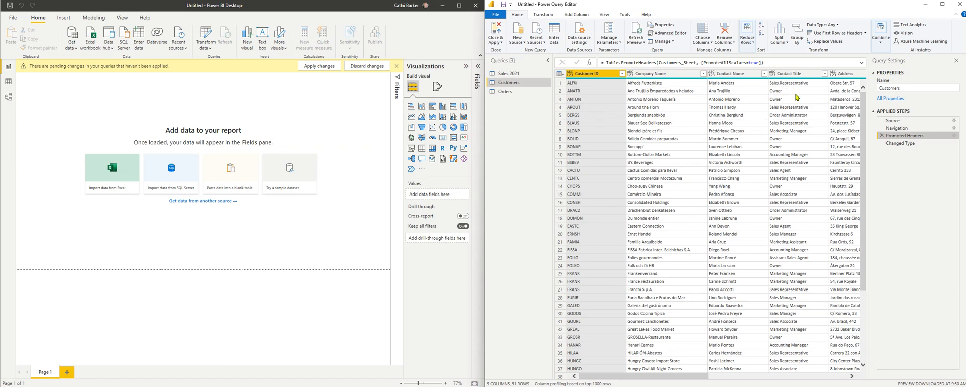
{"action": "left_click", "coordinate": [900, 145]}
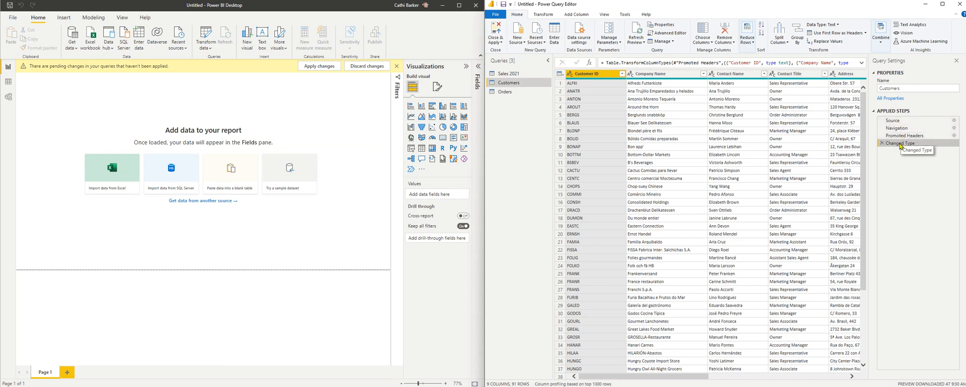
{"action": "left_click", "coordinate": [894, 121]}
{"action": "left_click", "coordinate": [896, 129]}
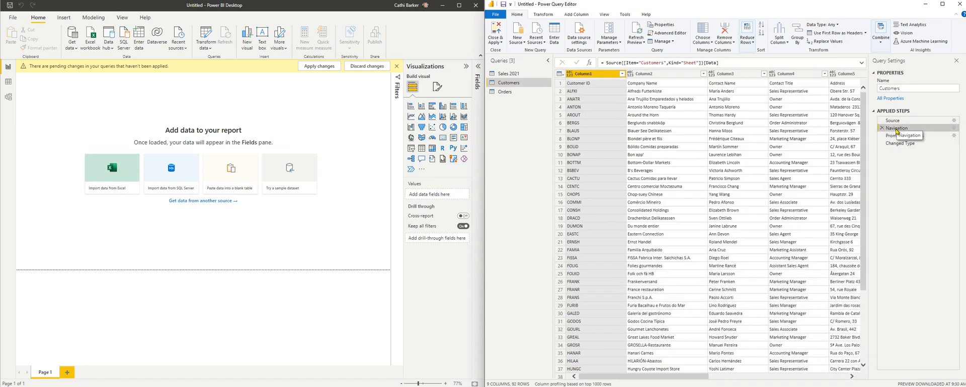
{"action": "left_click", "coordinate": [894, 139]}
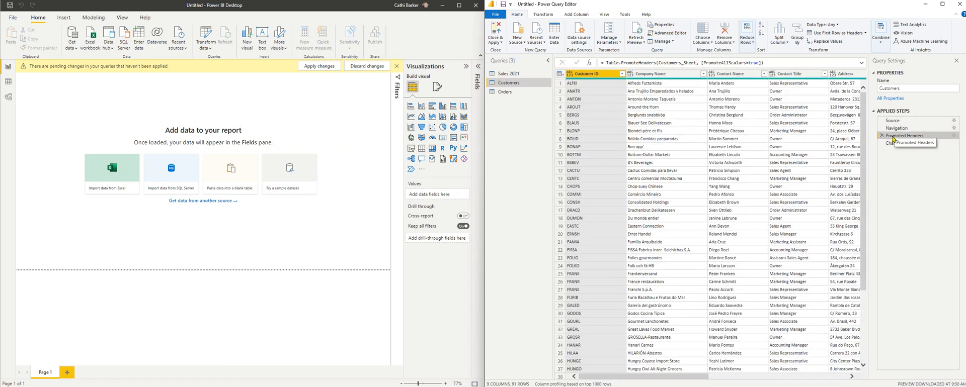
{"action": "left_click", "coordinate": [891, 144]}
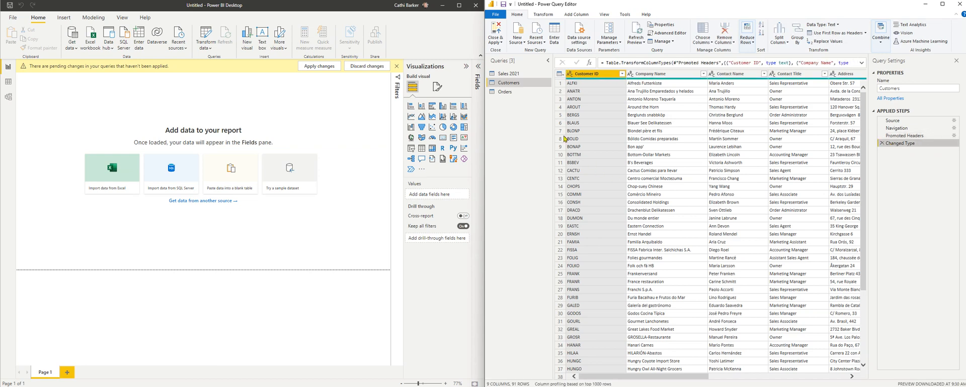
Review the Sales 2021 query's data at its Source, Promoted Headers and Changed Type steps.
{"action": "left_click", "coordinate": [513, 74]}
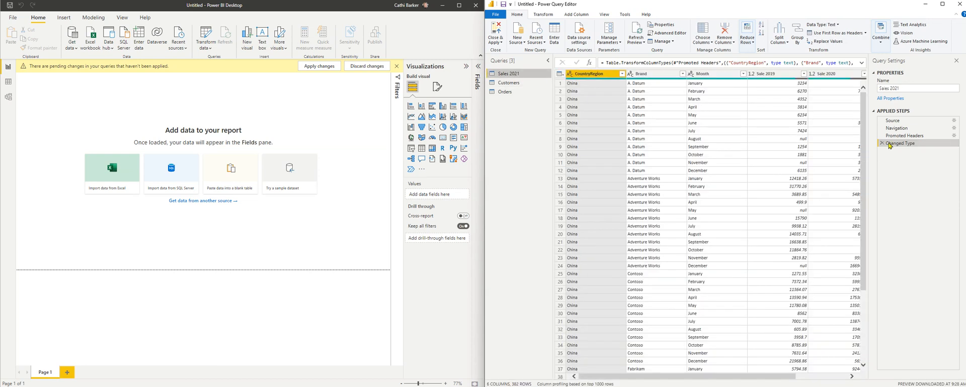
{"action": "left_click", "coordinate": [897, 122]}
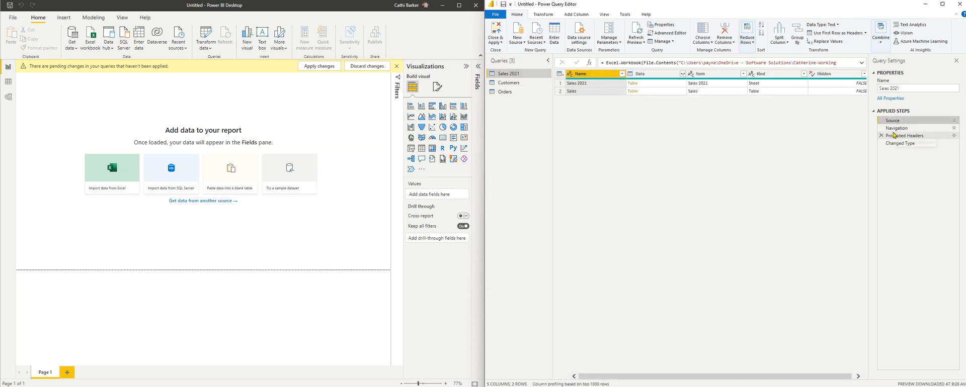
{"action": "left_click", "coordinate": [894, 135]}
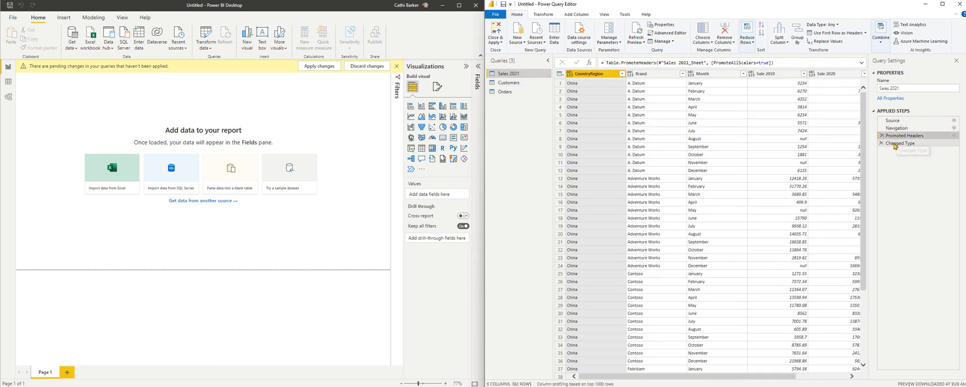
{"action": "left_click", "coordinate": [895, 145]}
Review the Orders query's applied steps from Source through Navigation and Promoted Headers to Changed Type.
{"action": "left_click", "coordinate": [504, 92]}
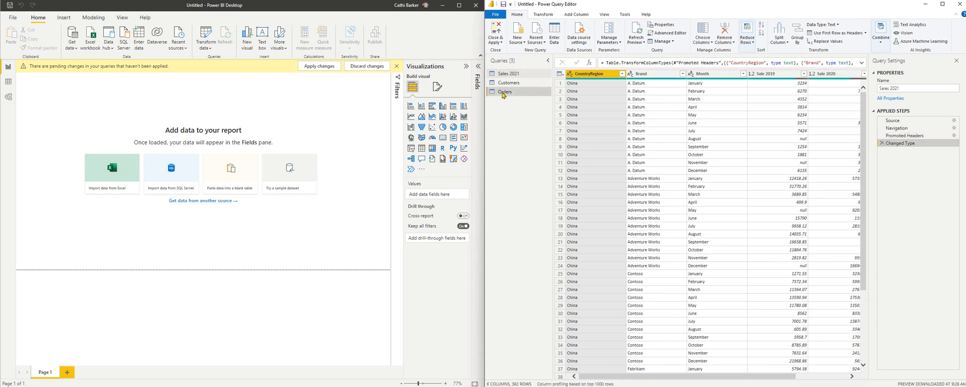
{"action": "left_click", "coordinate": [895, 122]}
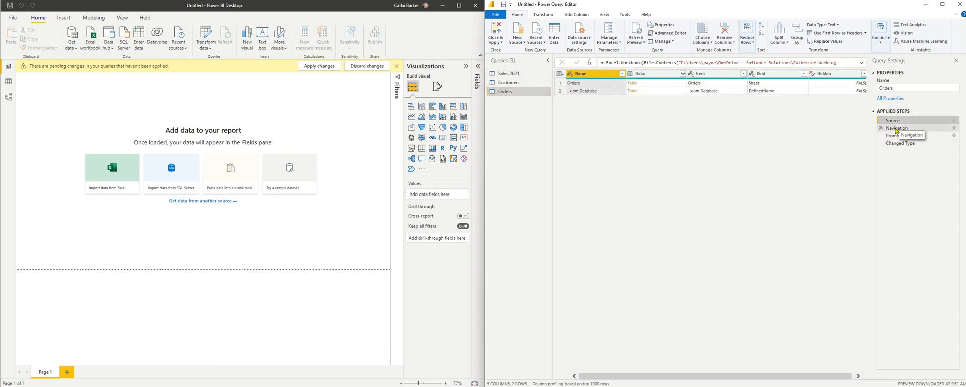
{"action": "left_click", "coordinate": [896, 129]}
{"action": "left_click", "coordinate": [901, 135]}
{"action": "left_click", "coordinate": [900, 144]}
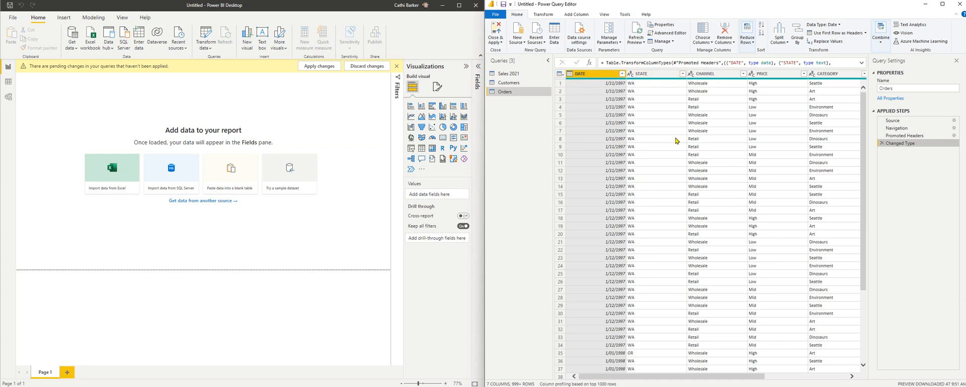
Examine the remaining columns of the Orders query through UNITS and NET.
{"action": "left_click", "coordinate": [852, 376]}
{"action": "left_click", "coordinate": [852, 377]}
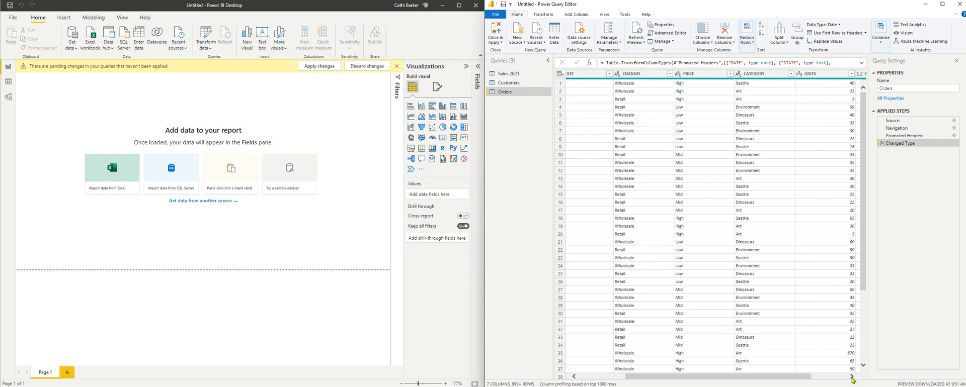
{"action": "left_click", "coordinate": [852, 376]}
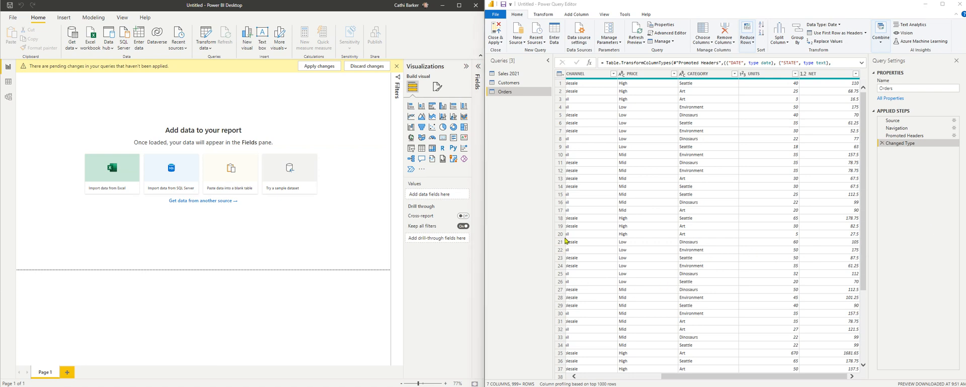
{"action": "left_click", "coordinate": [516, 93]}
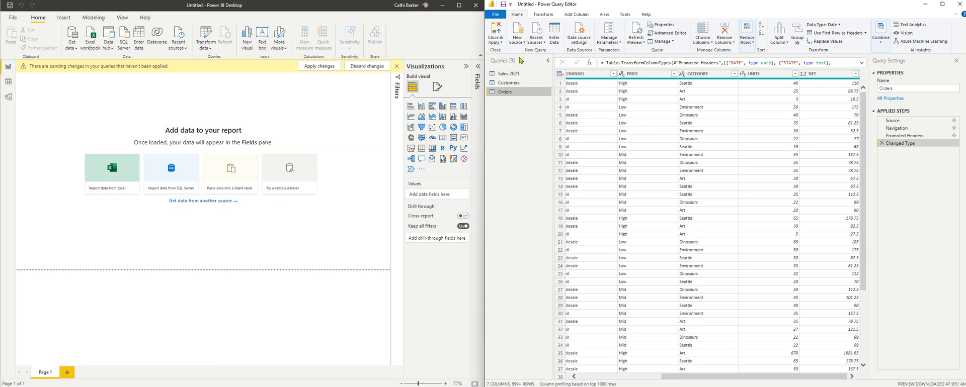
Close the query editor and apply the pending query changes to the report.
{"action": "left_click", "coordinate": [498, 43]}
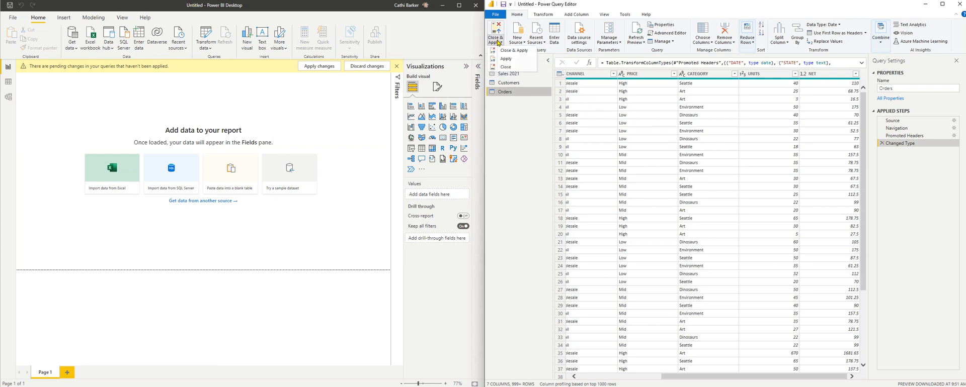
{"action": "left_click", "coordinate": [504, 63]}
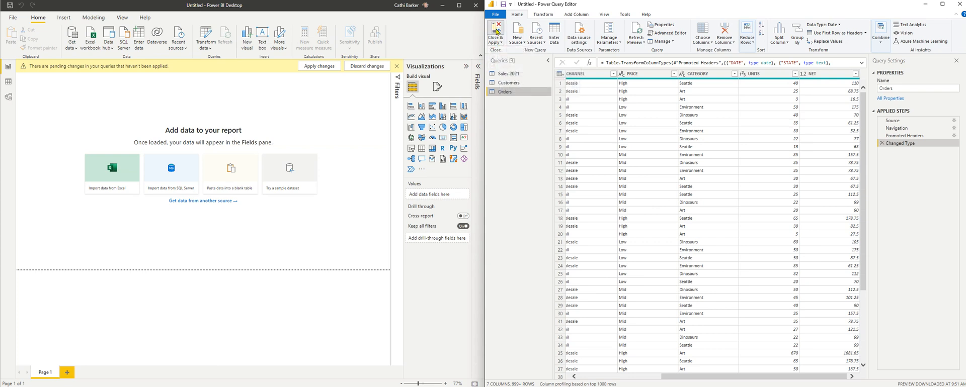
{"action": "left_click", "coordinate": [497, 31]}
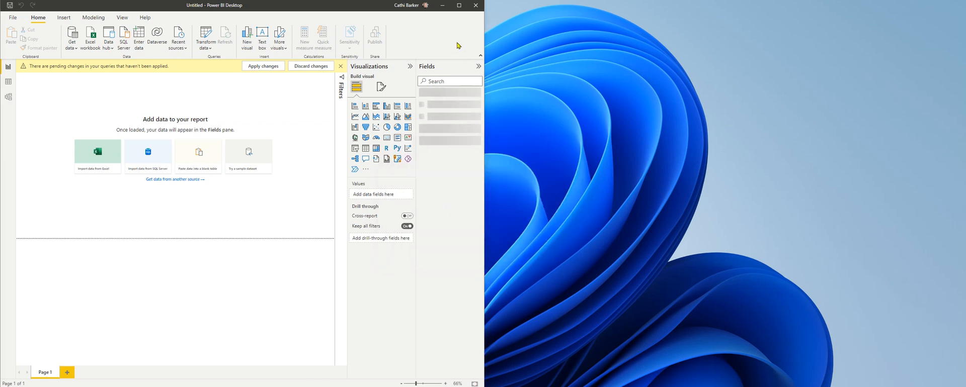
Maximize the report window and widen the Visualizations and Fields panes.
{"action": "left_click", "coordinate": [459, 6]}
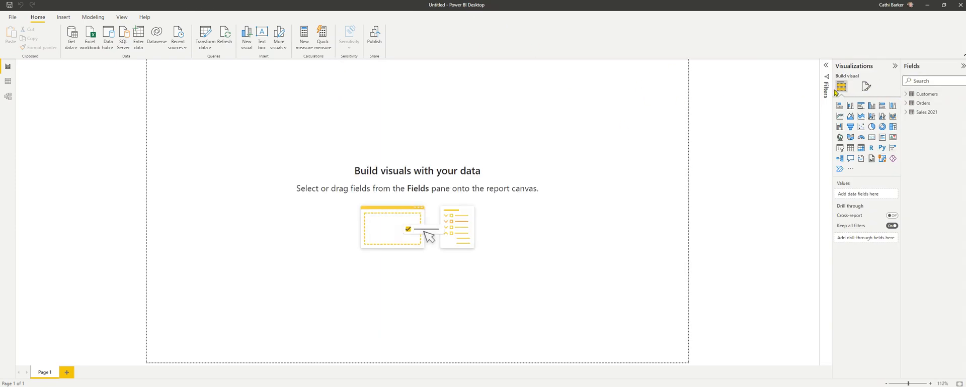
{"action": "left_click_drag", "start_coordinate": [832, 94], "coordinate": [794, 93]}
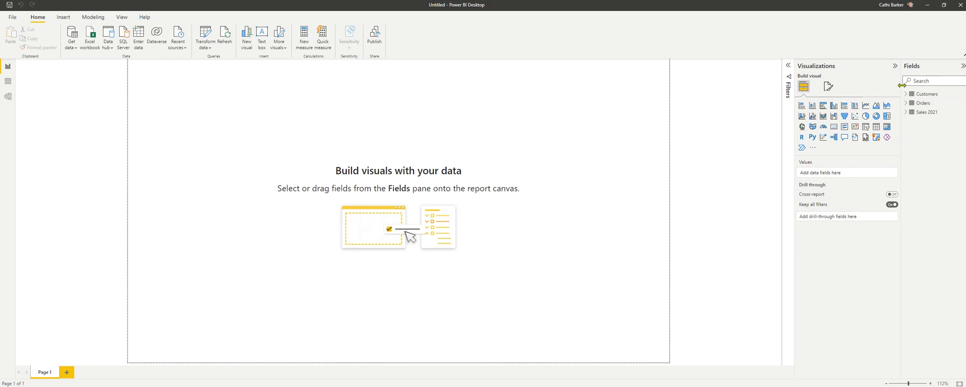
{"action": "left_click_drag", "start_coordinate": [901, 89], "coordinate": [862, 88]}
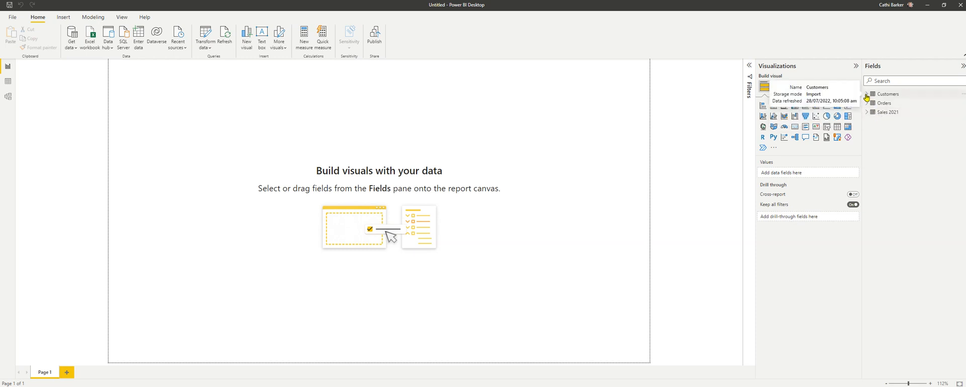
Review the fields of the loaded Customers, Orders and Sales 2021 tables, collapsing each table again.
{"action": "left_click", "coordinate": [867, 95]}
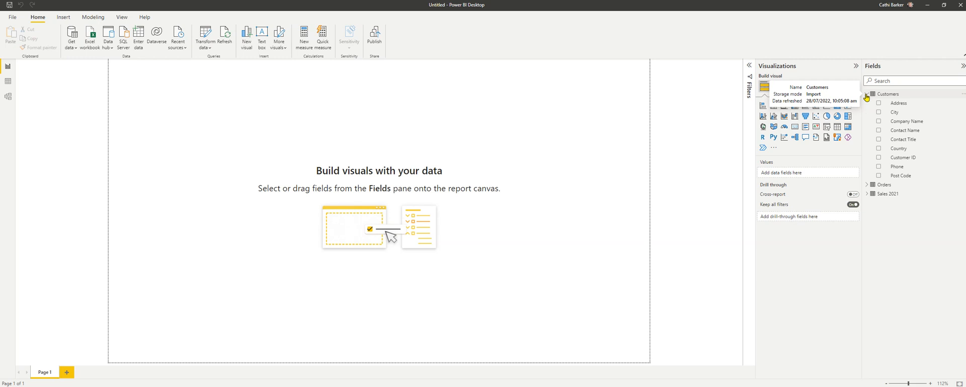
{"action": "left_click", "coordinate": [866, 96]}
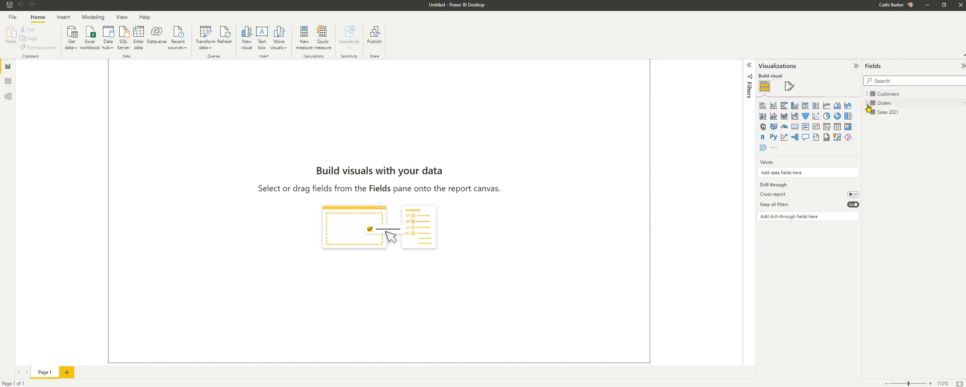
{"action": "left_click", "coordinate": [867, 104]}
{"action": "left_click", "coordinate": [867, 104]}
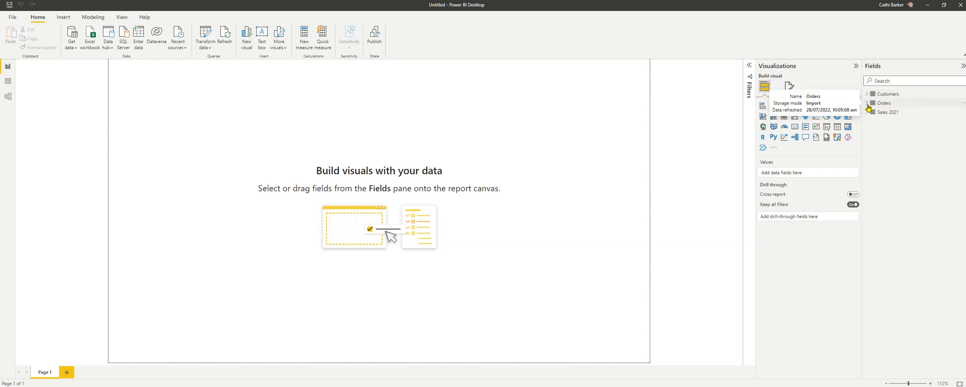
{"action": "left_click", "coordinate": [867, 112]}
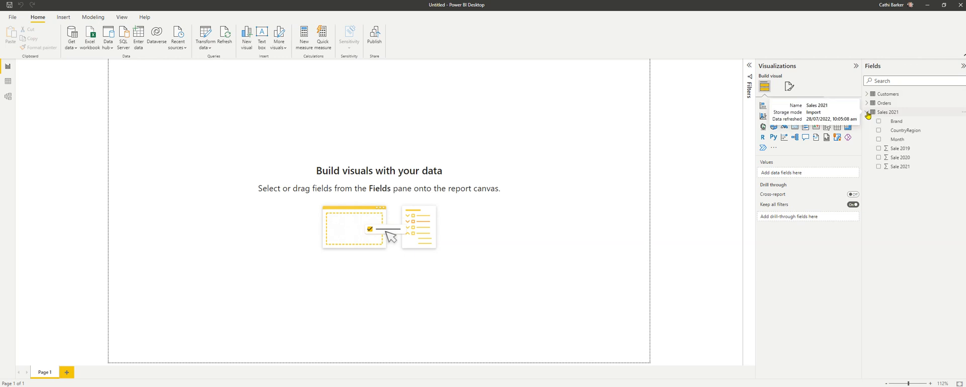
{"action": "left_click", "coordinate": [867, 112]}
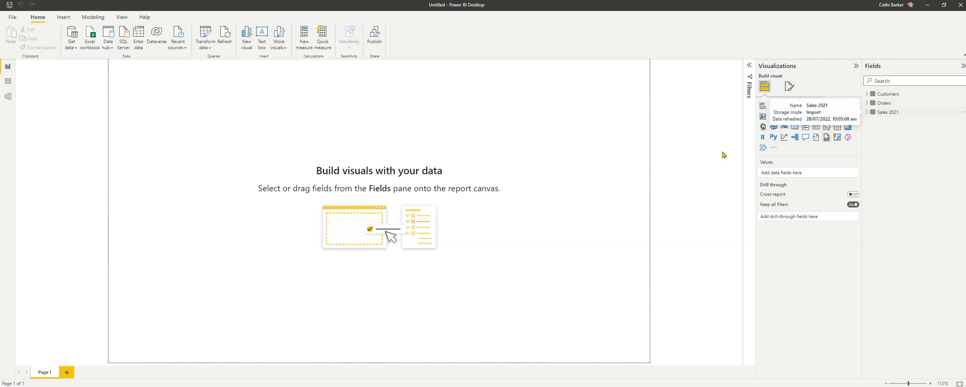
Return to the Power Query Editor and review the current file's data source settings, selecting the 2021 sales.xlsx source before closing them.
{"action": "left_click", "coordinate": [205, 34]}
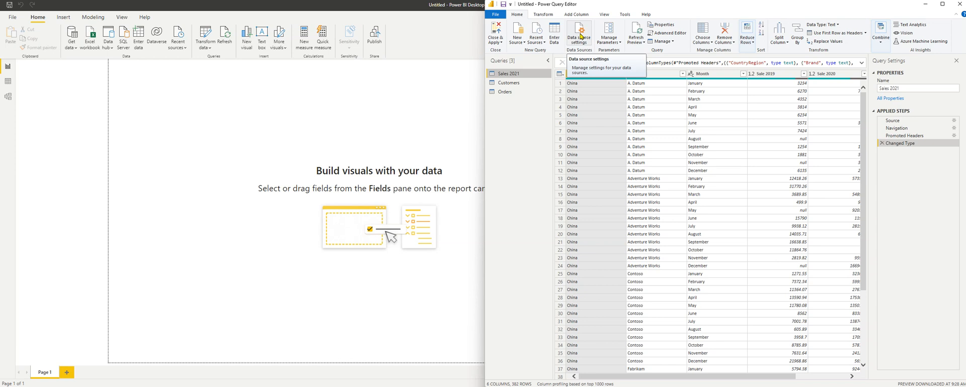
{"action": "left_click", "coordinate": [581, 37]}
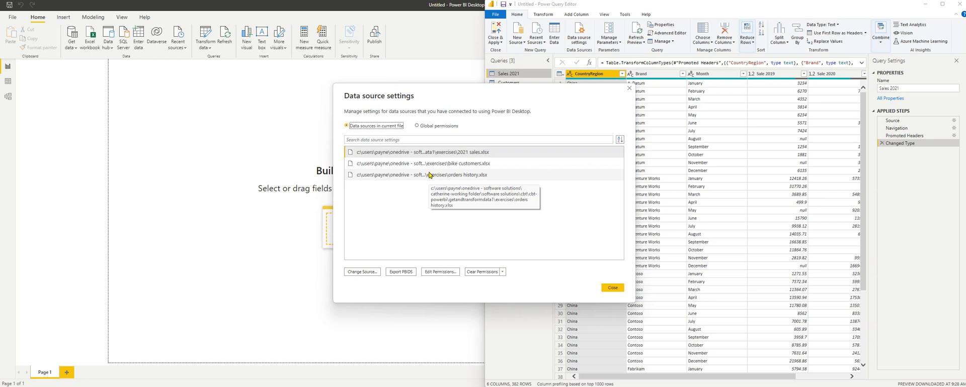
{"action": "left_click", "coordinate": [431, 152]}
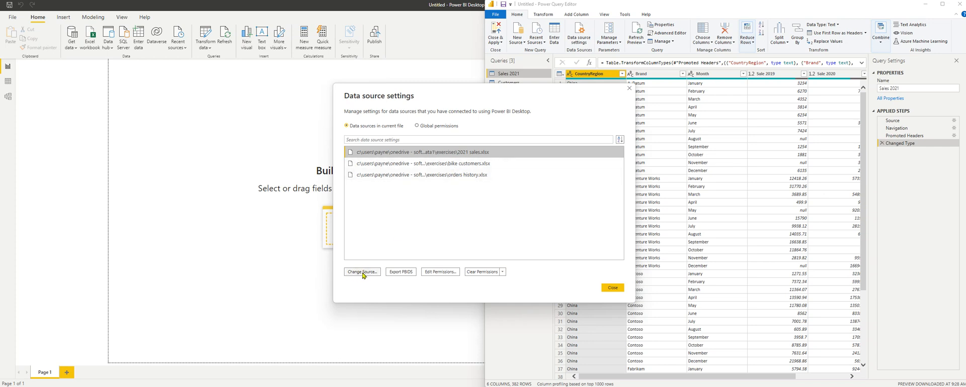
{"action": "left_click", "coordinate": [618, 289]}
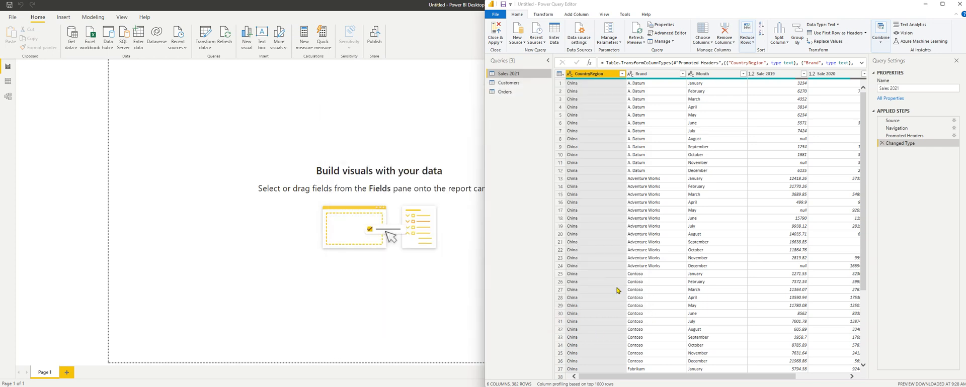